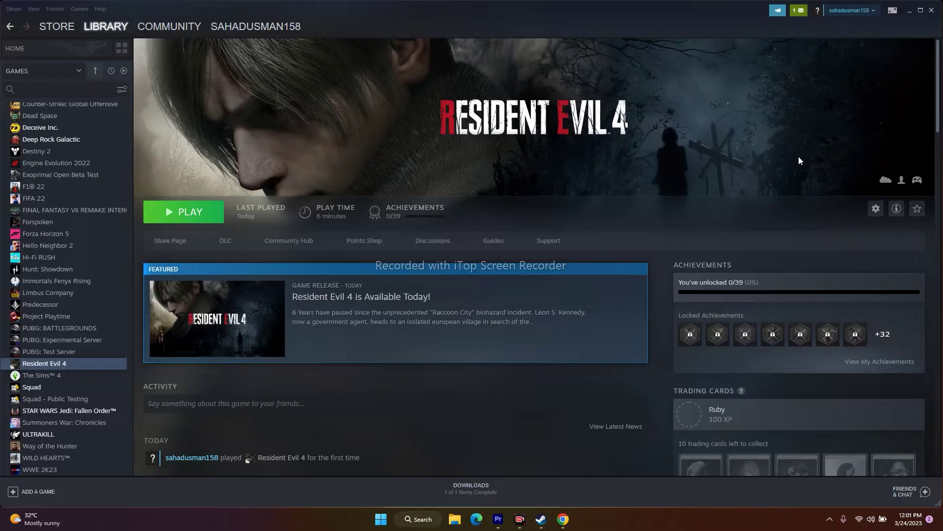
- Bring up the Start menu's power options, then dismiss them without choosing one
left_click(383, 520)
left_click(593, 485)
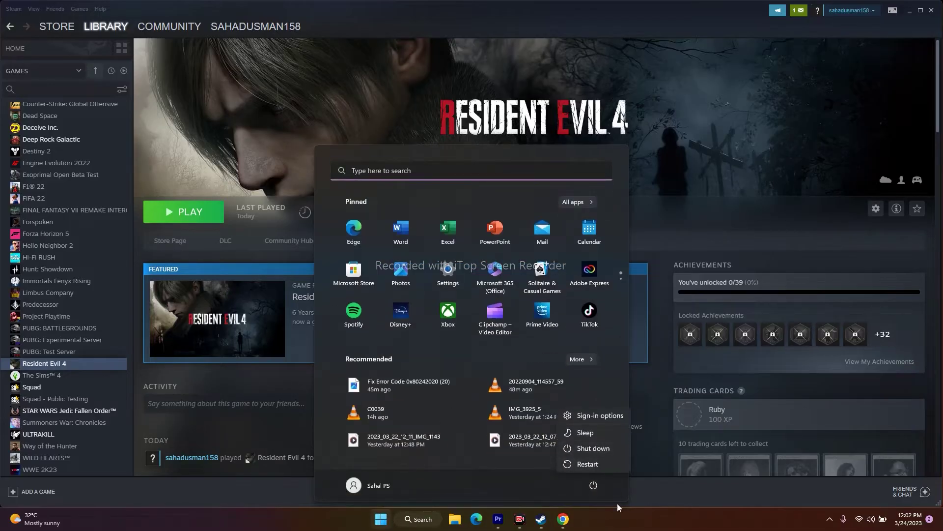
left_click(618, 507)
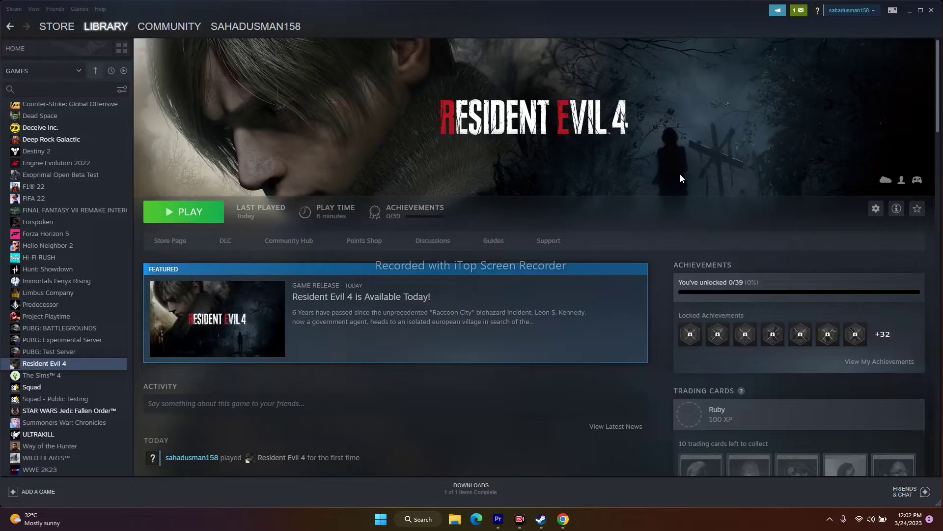
- Start verifying Resident Evil 4's game files from Properties > Local Files
right_click(69, 366)
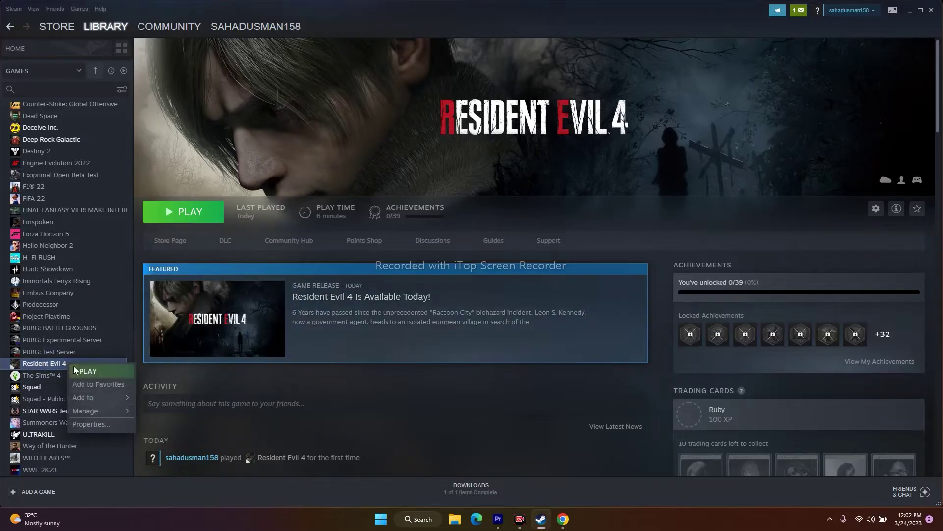
left_click(95, 424)
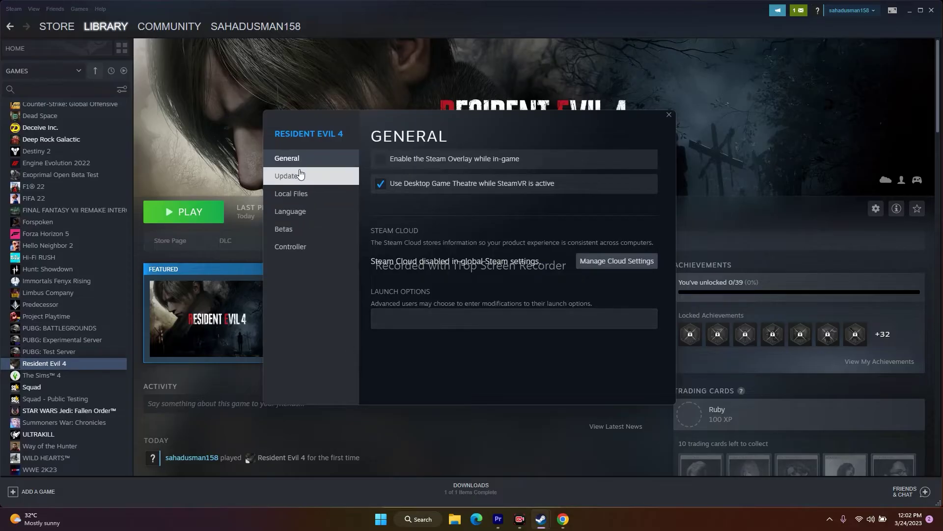
left_click(301, 195)
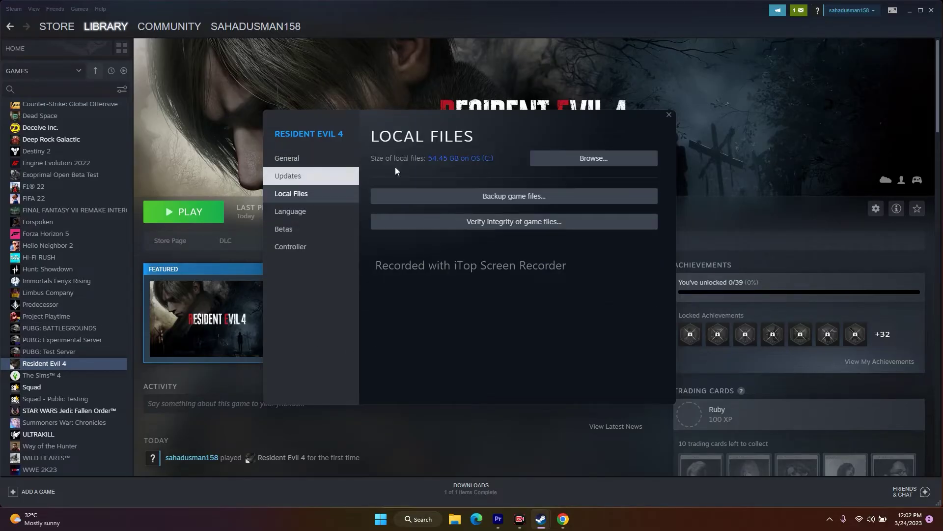
left_click(513, 223)
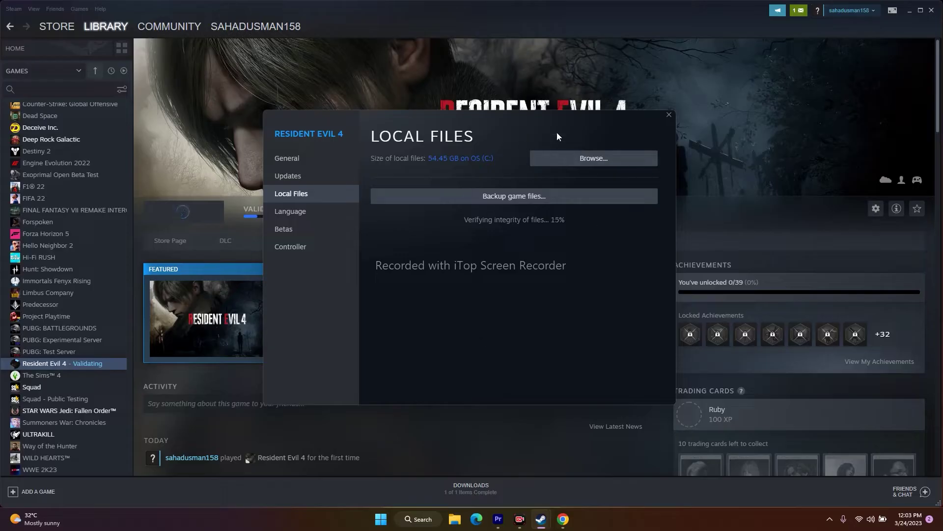
- Close the Resident Evil 4 Properties dialog, leaving the validation running
left_click(718, 216)
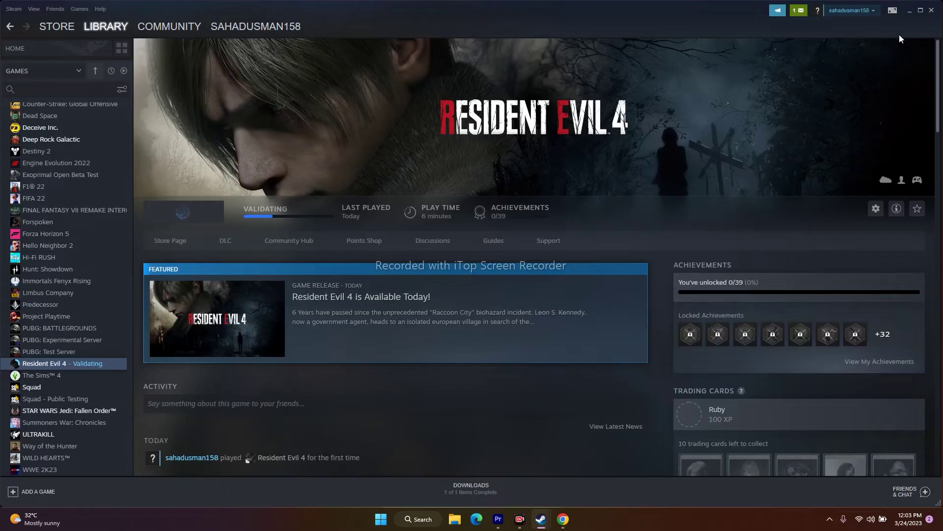
- Minimize Steam and open File Explorer full-screen at This PC
left_click(910, 13)
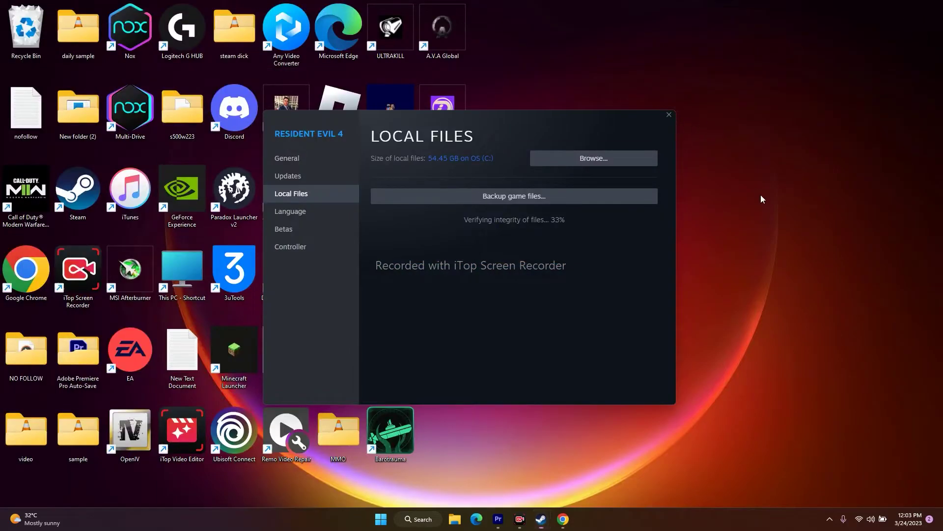
left_click(456, 520)
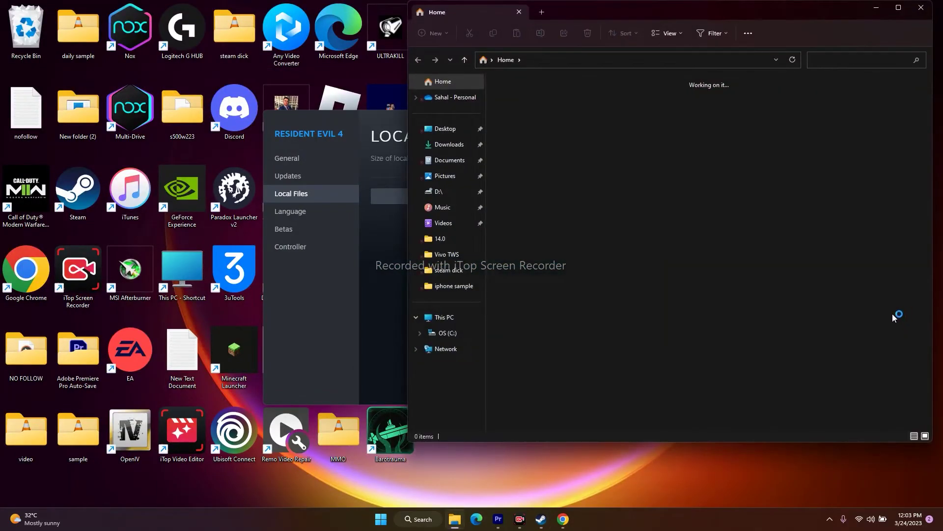
left_click(899, 8)
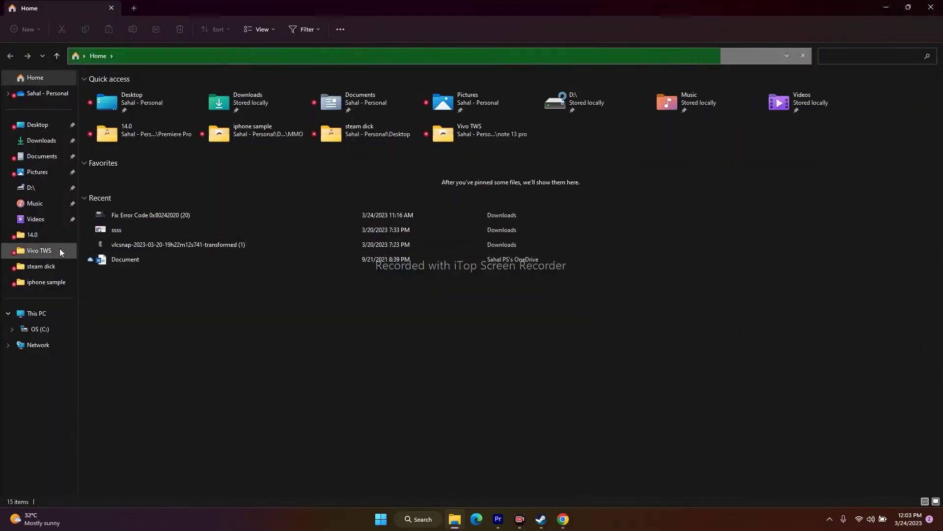
left_click(48, 313)
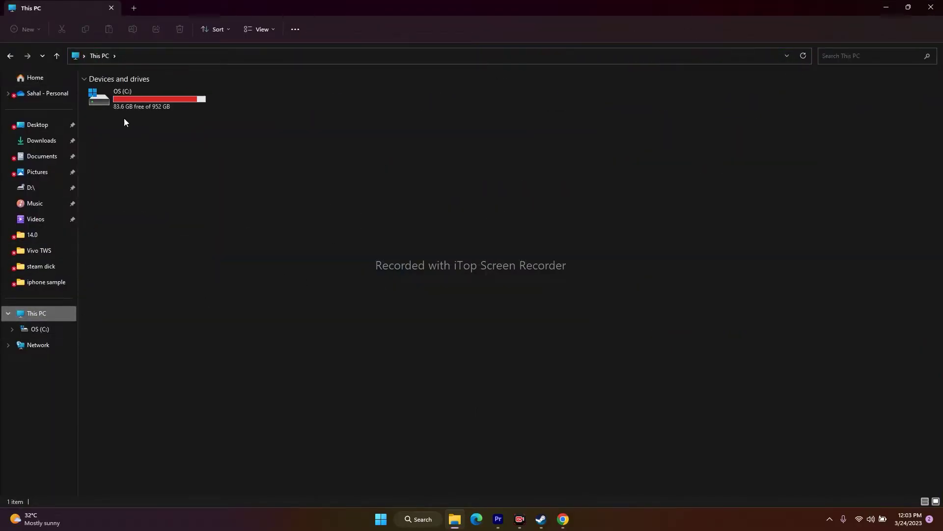
- Browse to C:\Program Files (x86)\Steam\steamapps\common\RESIDENT EVIL 4 BIOHAZARD RE4
double_click(134, 99)
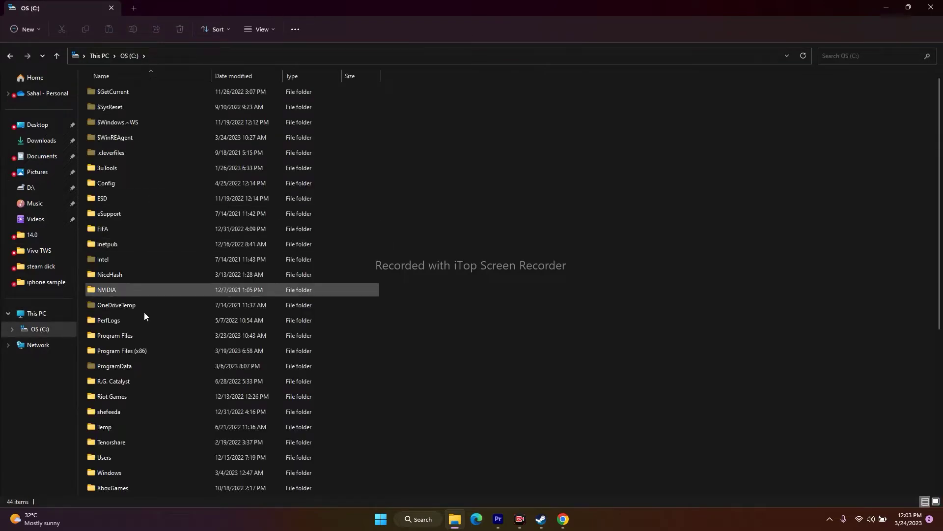
double_click(140, 350)
scroll(170, 214, "down", 6)
scroll(169, 214, "down", 5)
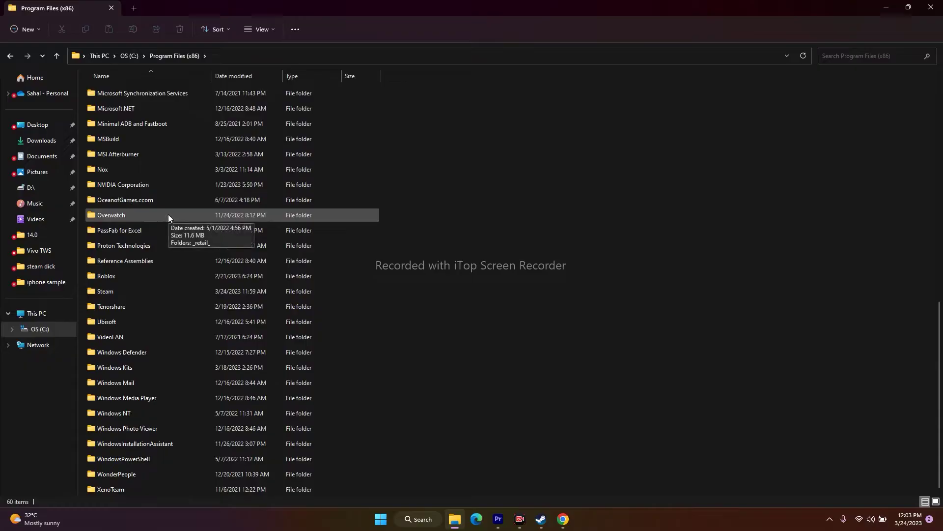
double_click(114, 294)
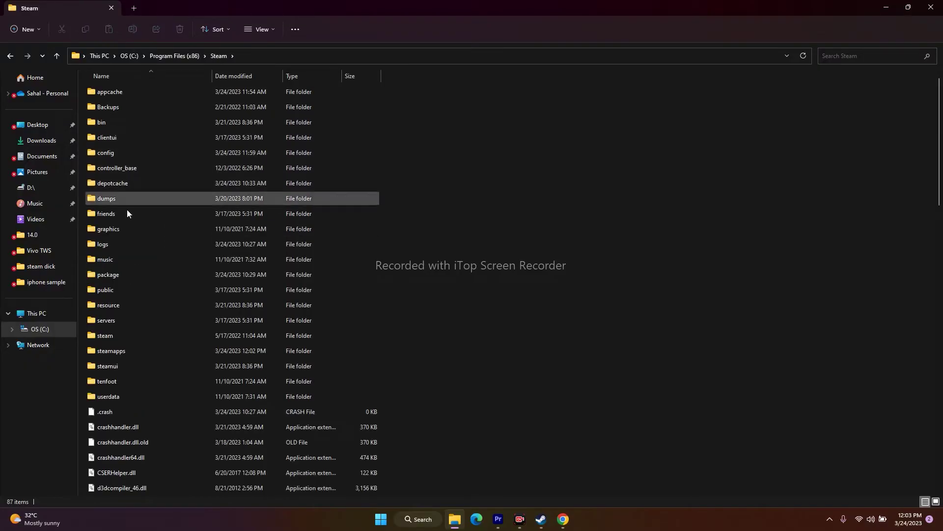
double_click(120, 350)
double_click(116, 92)
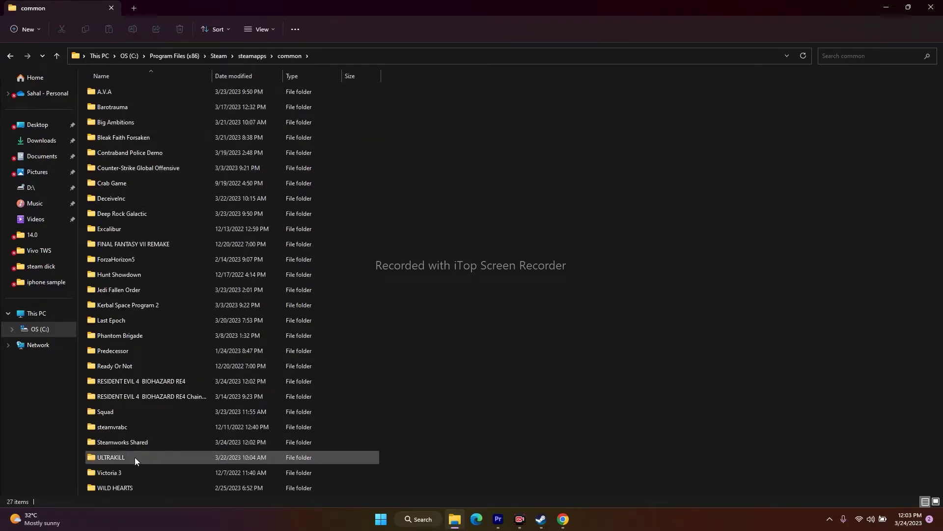
double_click(164, 380)
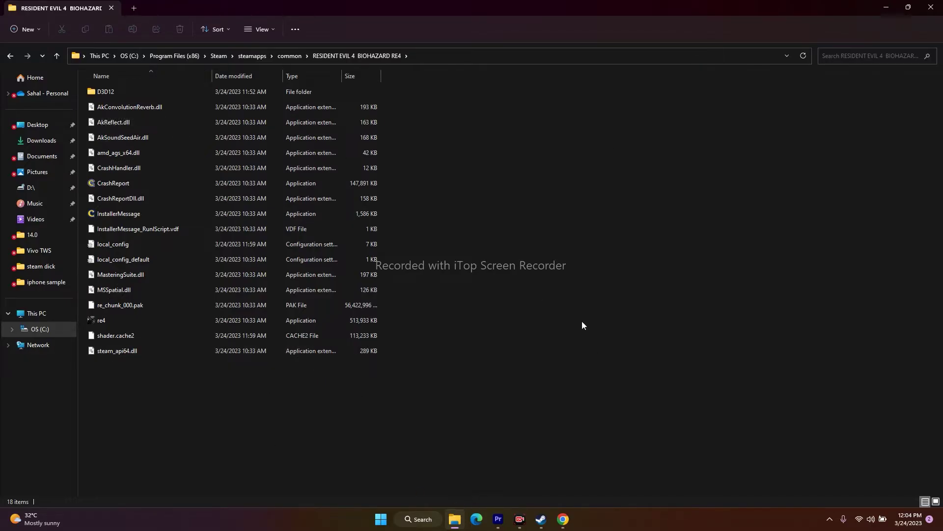
left_click(932, 7)
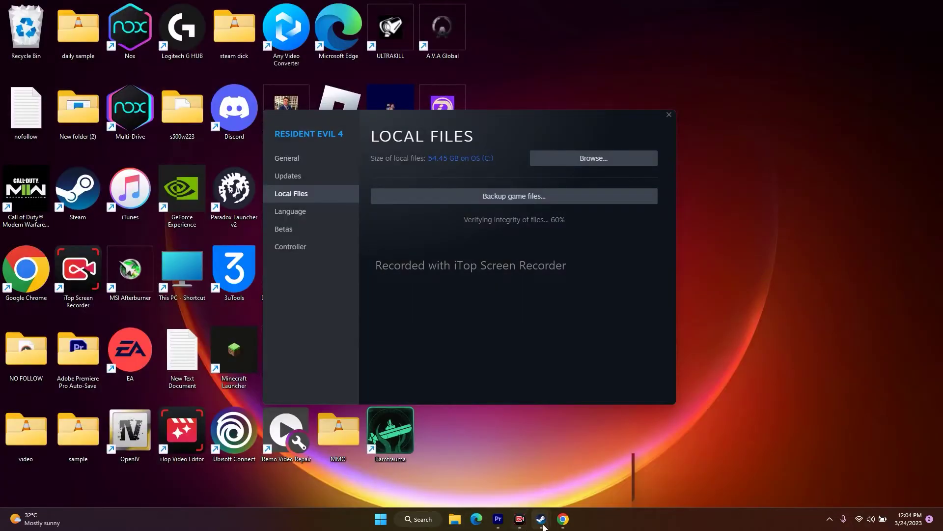
mouse_move(541, 519)
left_click(529, 471)
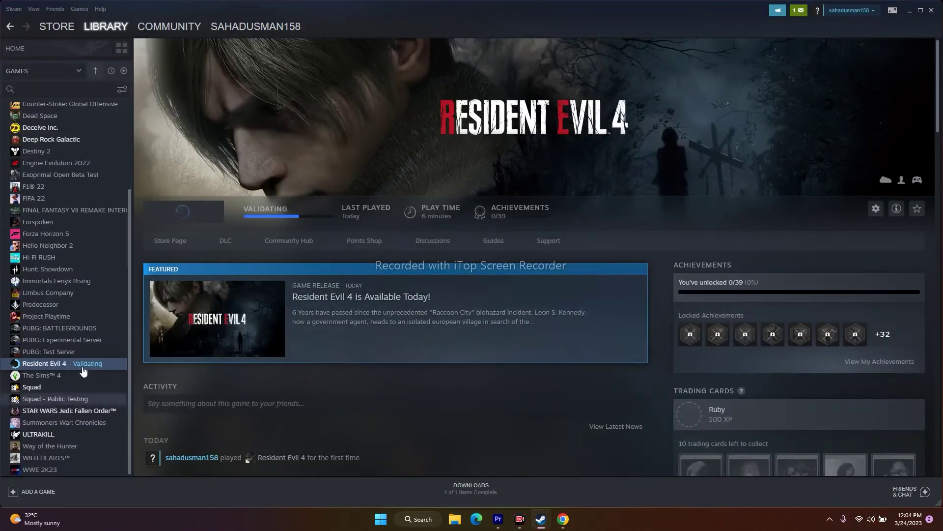
right_click(57, 366)
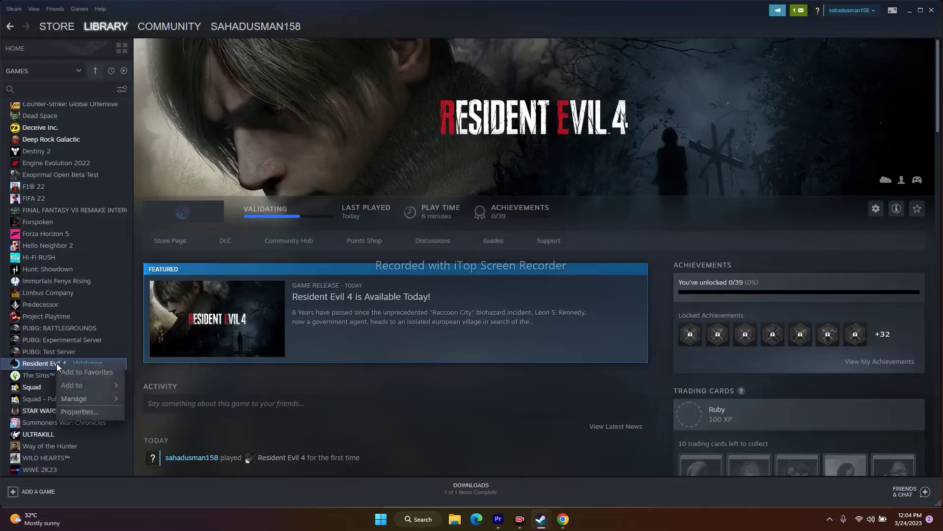
left_click(81, 410)
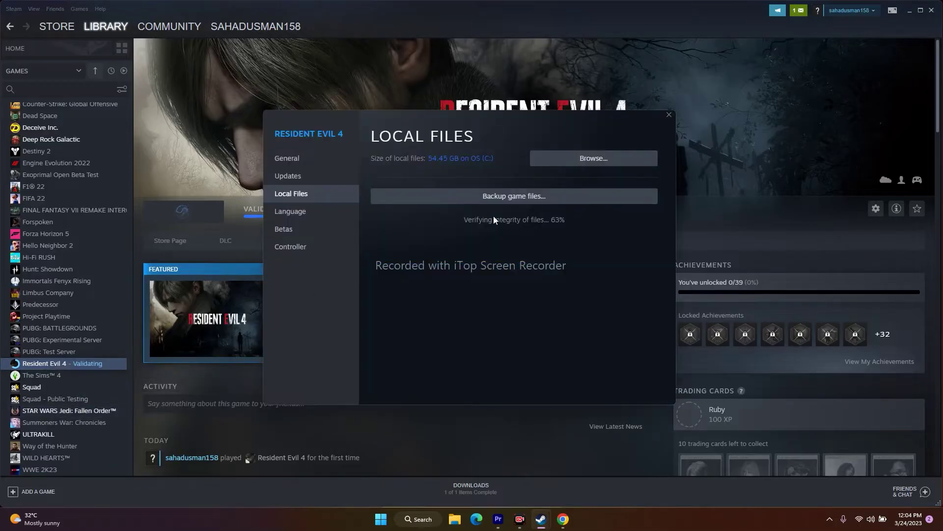
left_click(610, 163)
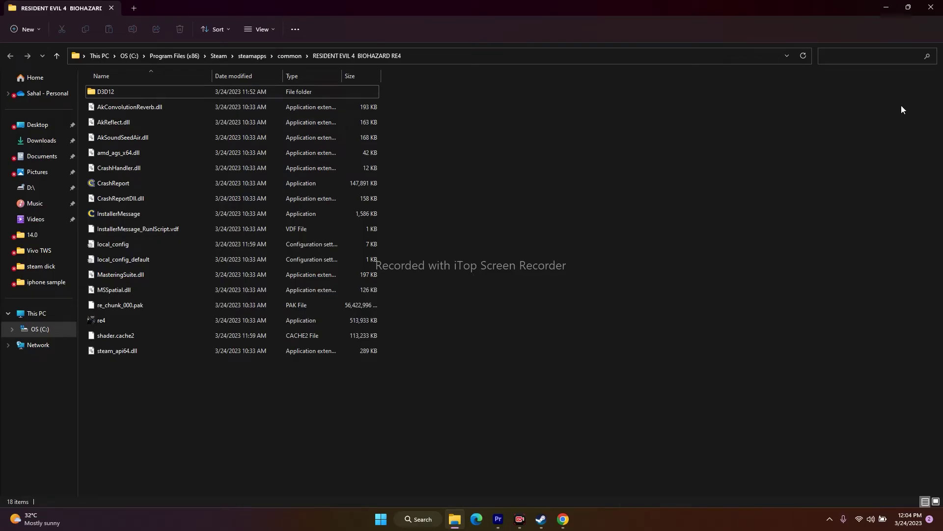
left_click(933, 13)
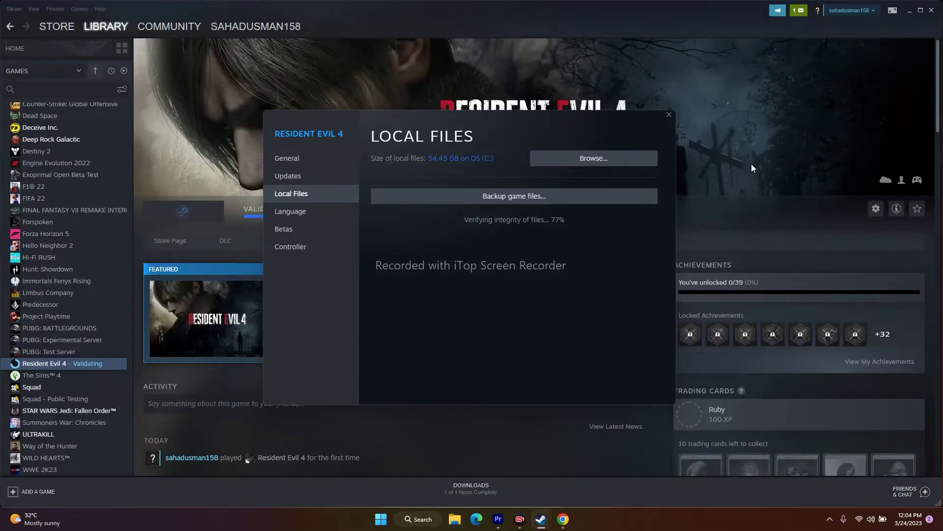
left_click(751, 163)
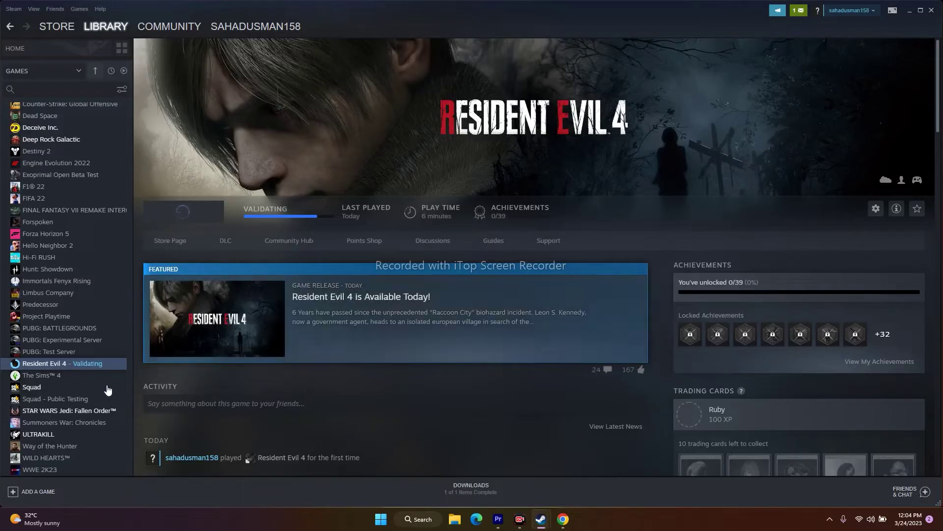
right_click(43, 365)
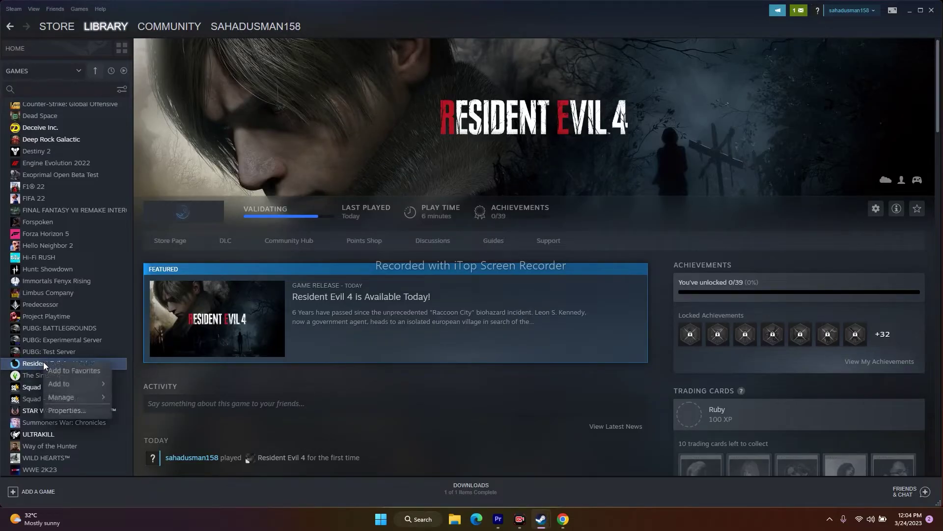
left_click(53, 411)
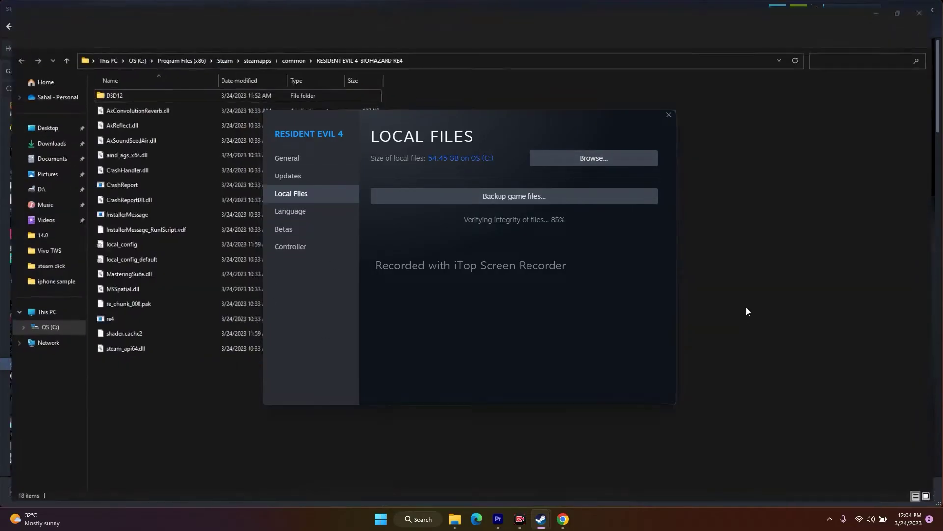
- Tick 'Run this program as an administrator' in re4's Compatibility properties, then apply and OK
left_click(105, 320)
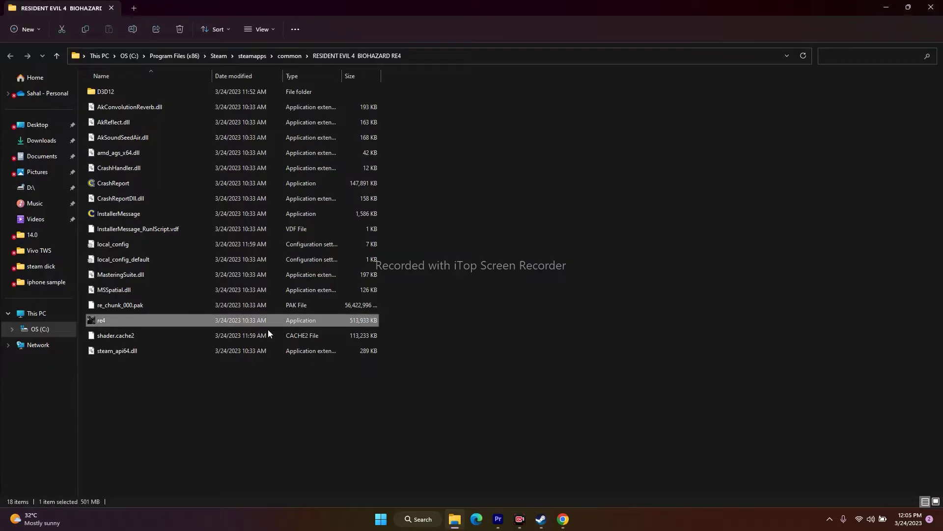
right_click(103, 319)
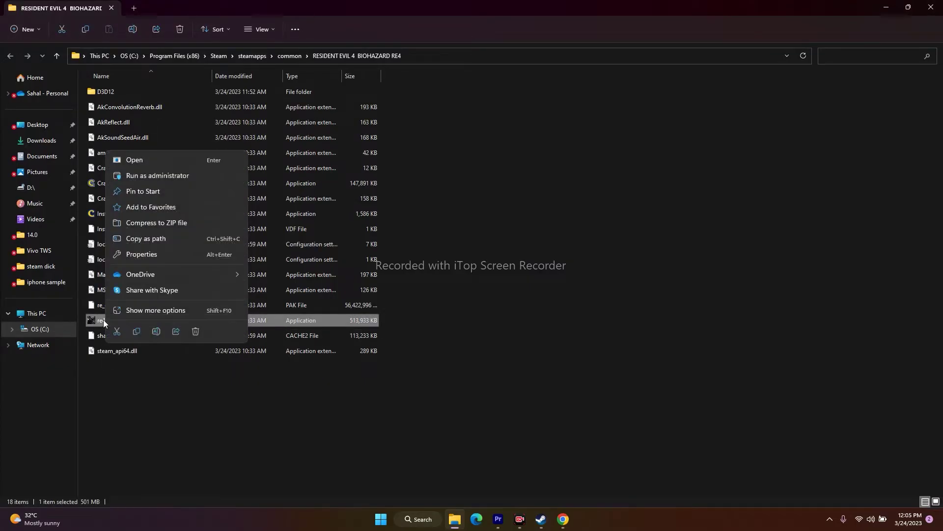
left_click(179, 313)
left_click(223, 308)
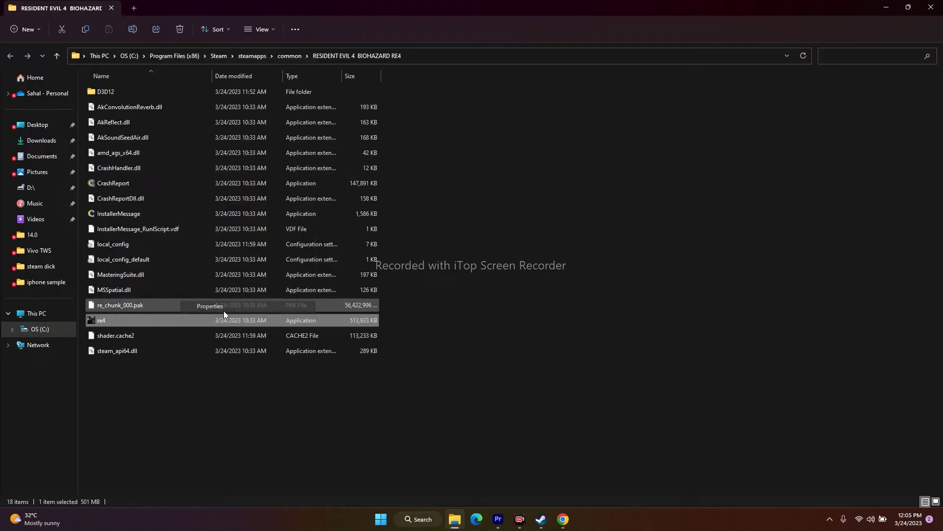
left_click(256, 258)
left_click_drag(295, 239, 554, 132)
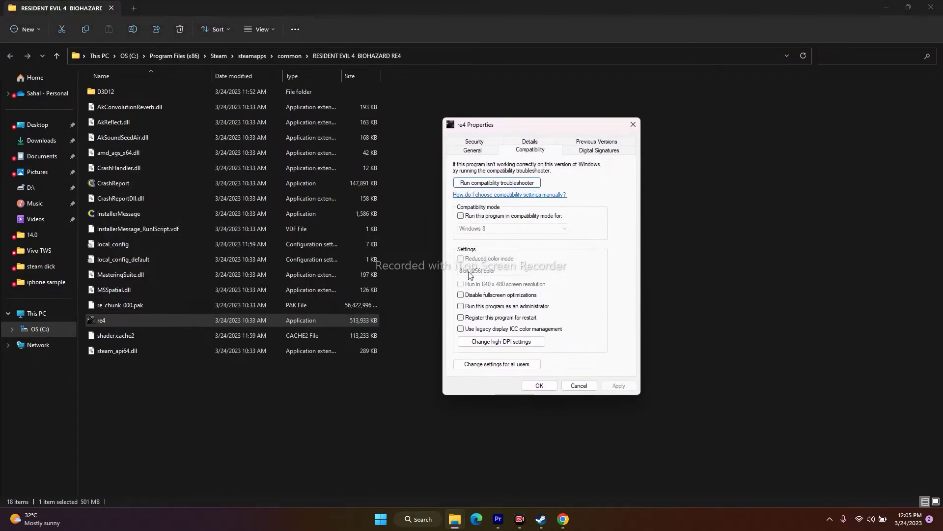
left_click(461, 306)
left_click(618, 385)
left_click(543, 386)
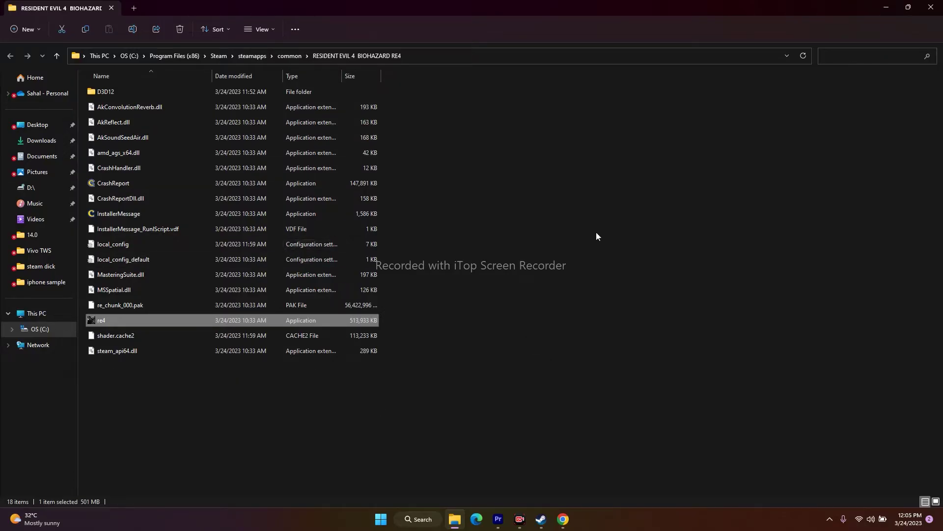
- Close the game's Steam Properties window and minimize Steam to reveal the RE4 folder
mouse_move(541, 519)
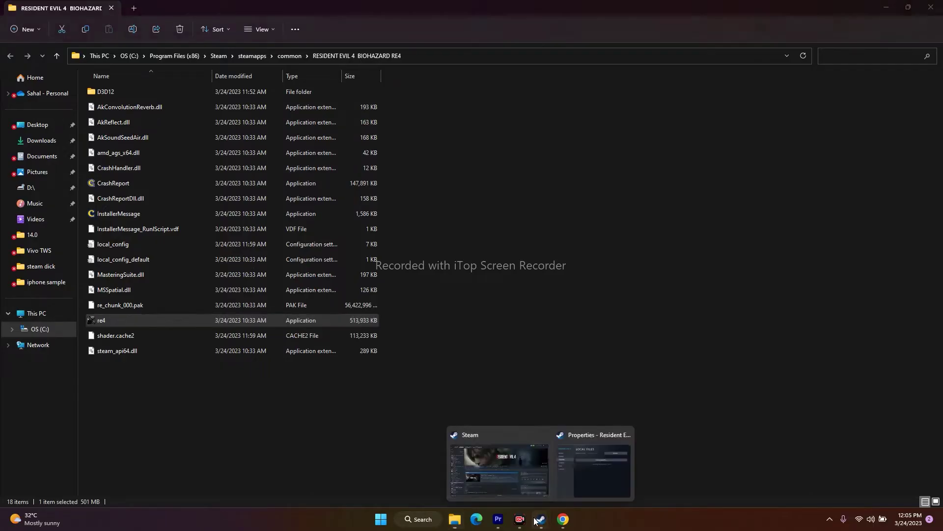
left_click(453, 473)
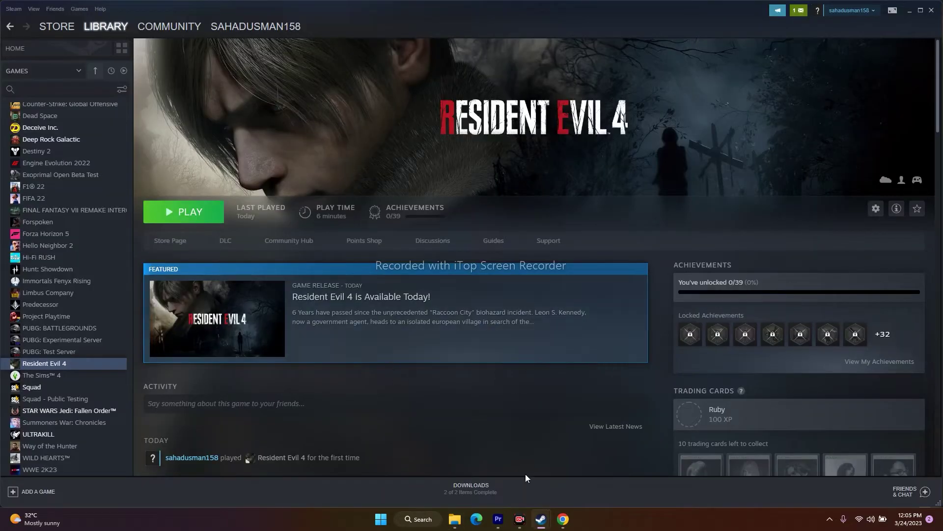
mouse_move(541, 519)
left_click(626, 434)
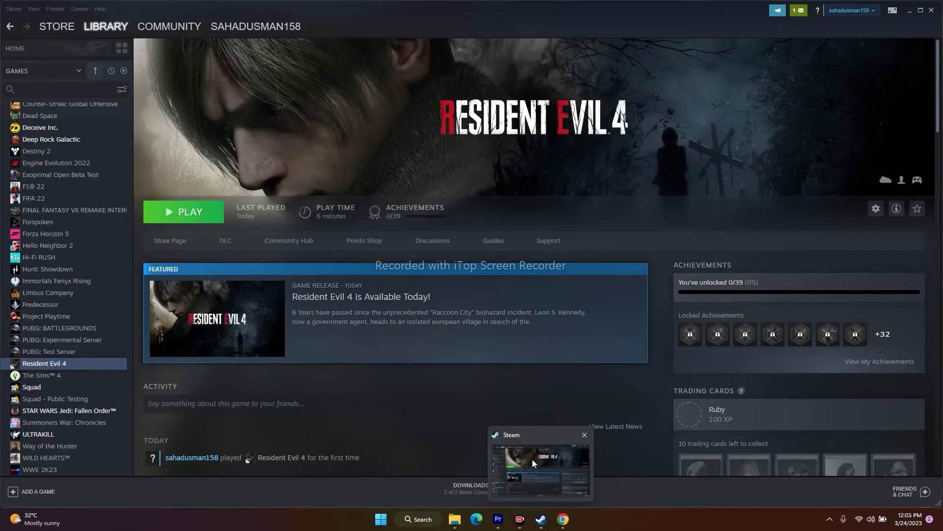
left_click(532, 459)
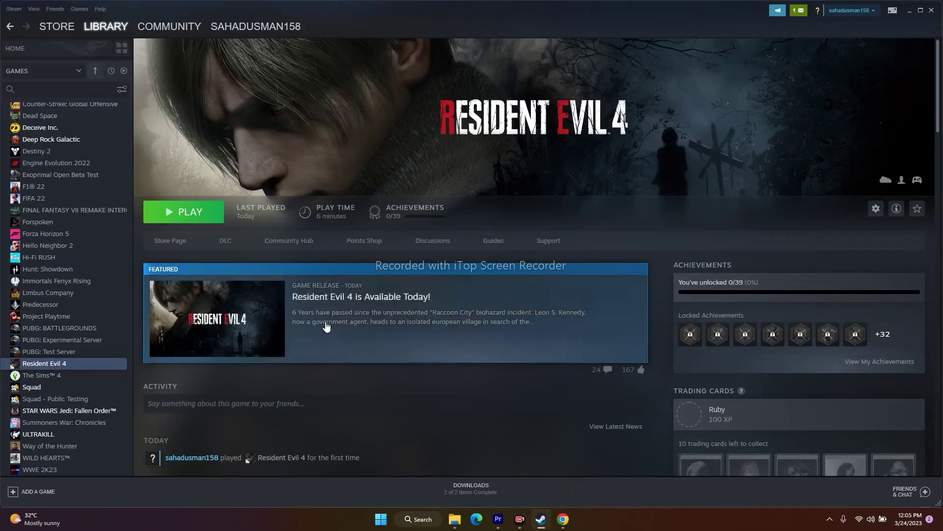
left_click(909, 11)
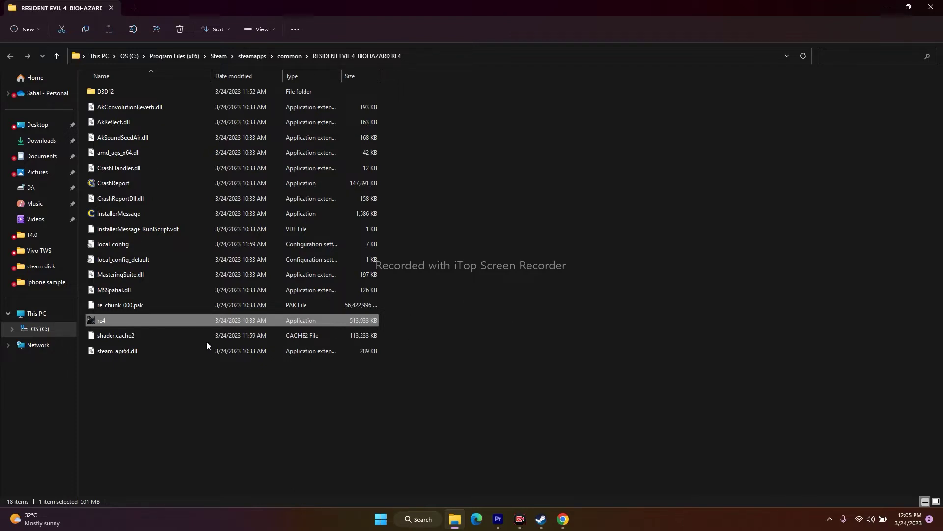
- Open re4's Compatibility properties, then close them again without changes
right_click(120, 320)
left_click(181, 314)
left_click(222, 307)
left_click(279, 258)
left_click_drag(305, 232, 454, 224)
key("Return")
- Reopen re4's properties and turn on Windows 7 compatibility mode, then apply and OK
left_click(163, 357)
left_click(136, 322)
right_click(136, 323)
left_click(184, 318)
left_click(231, 308)
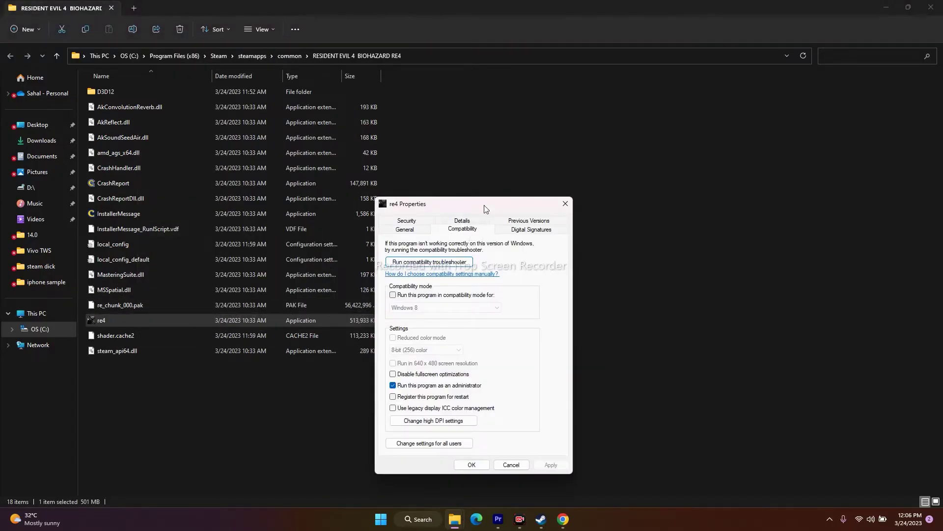
left_click_drag(484, 205, 630, 74)
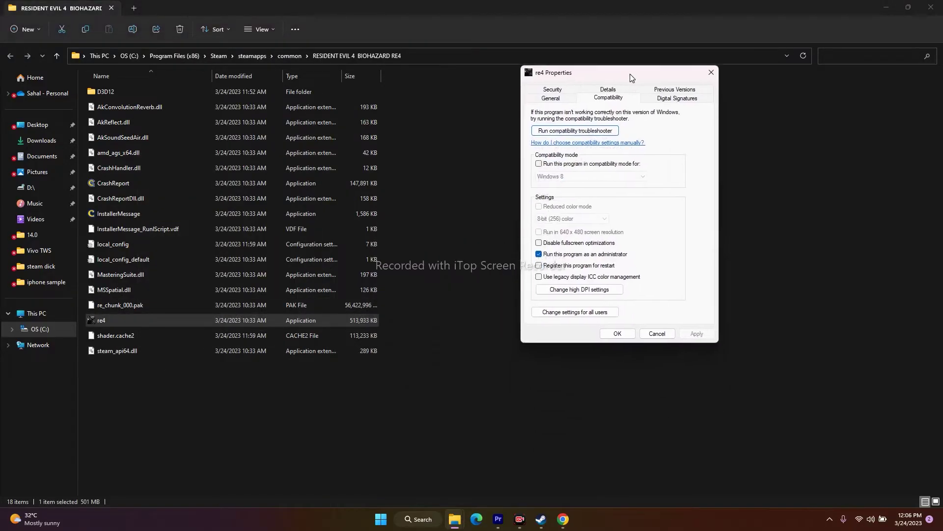
left_click(539, 163)
left_click(615, 176)
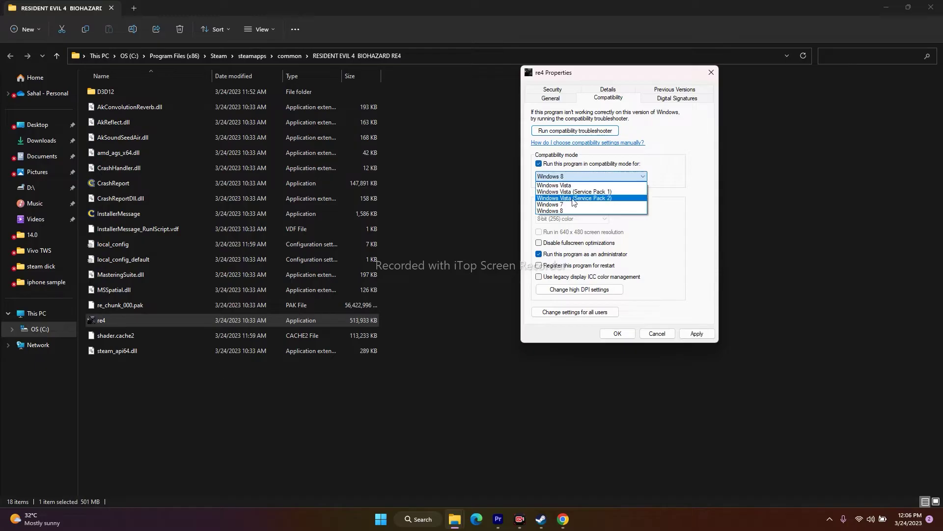
left_click(585, 210)
left_click(697, 333)
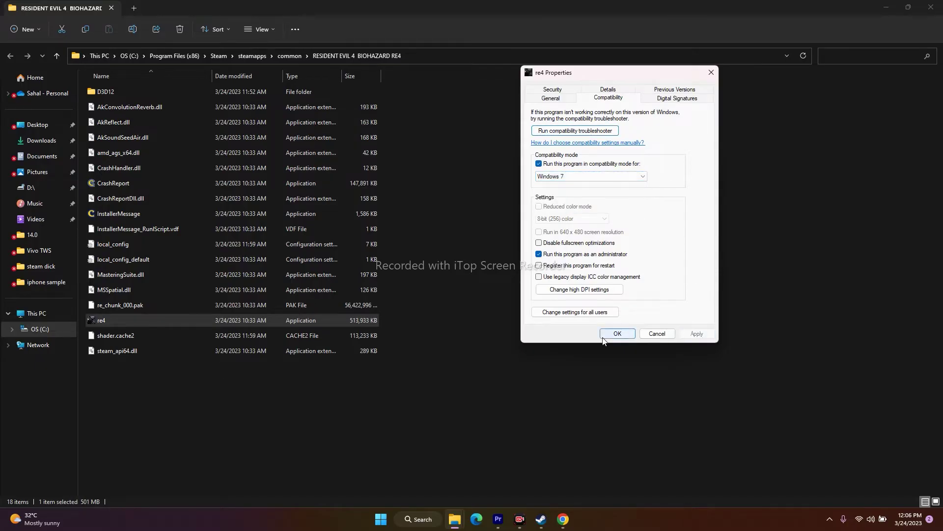
left_click(617, 333)
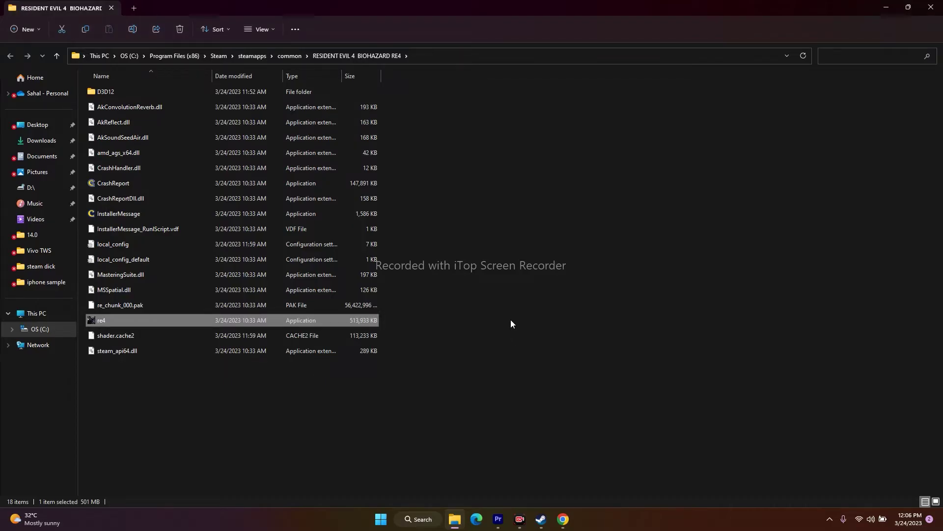
- Untick compatibility mode in re4's properties, apply and OK, then close File Explorer
right_click(107, 320)
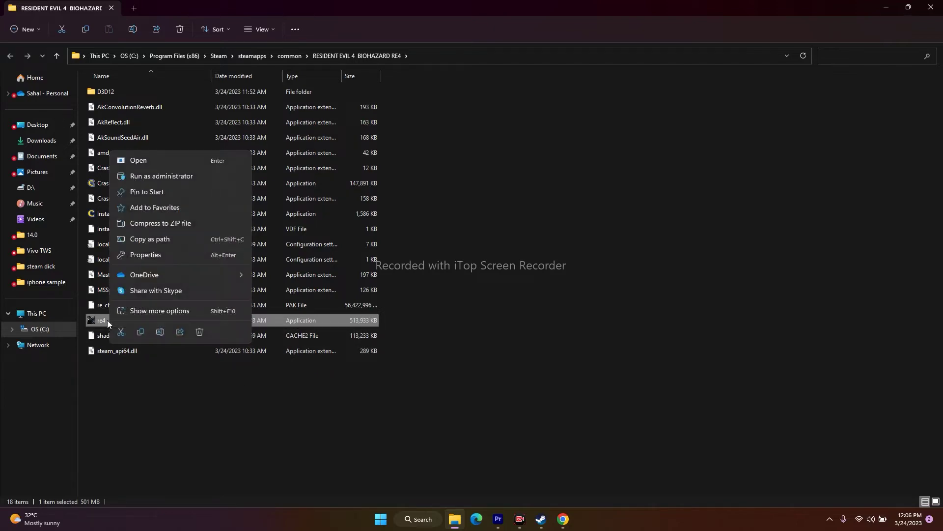
left_click(170, 311)
left_click(239, 302)
left_click_drag(286, 232, 606, 152)
left_click(583, 176)
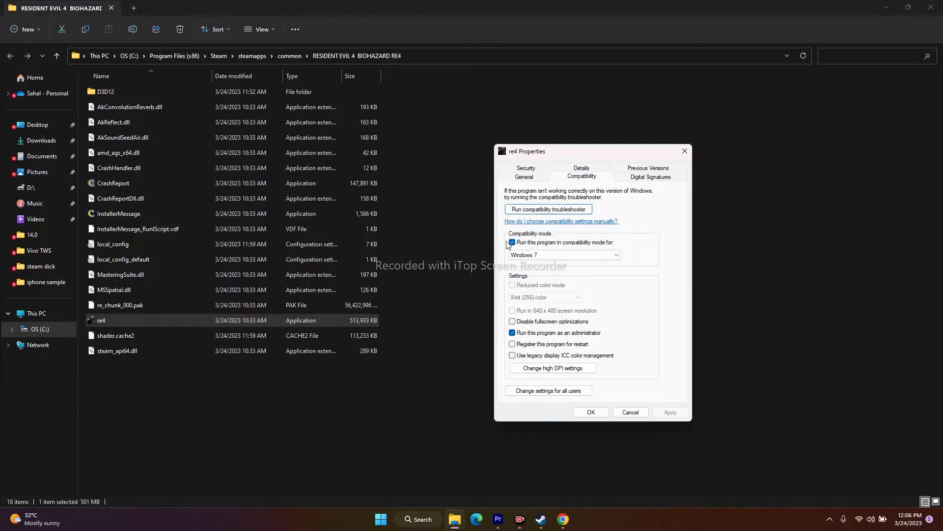
left_click(513, 242)
left_click(670, 412)
left_click(592, 414)
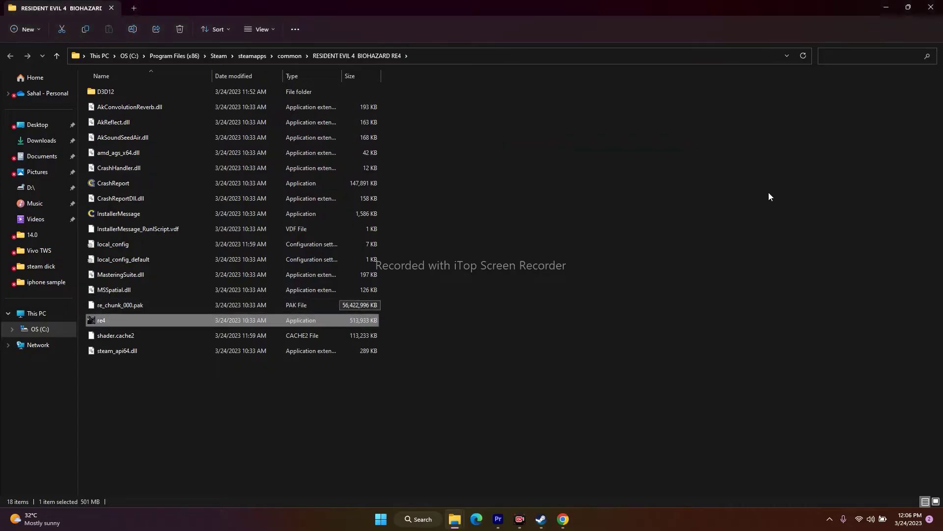
left_click(931, 7)
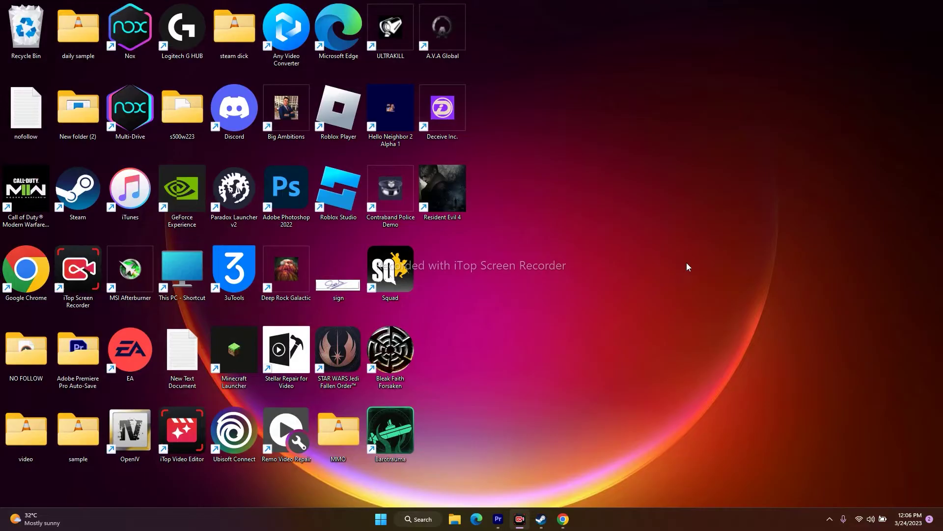
- Find Settings through Windows search and go to Time & language › Language & region
left_click(418, 519)
left_click(340, 331)
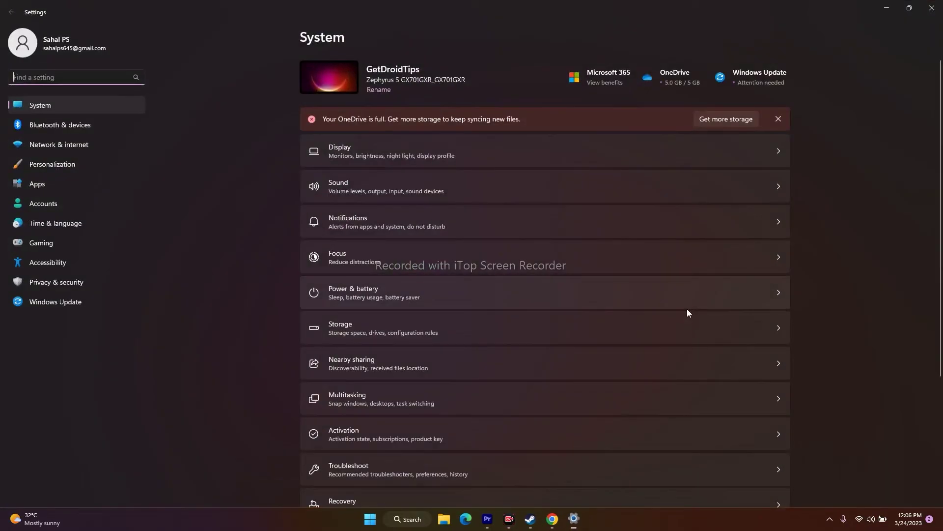
left_click(50, 226)
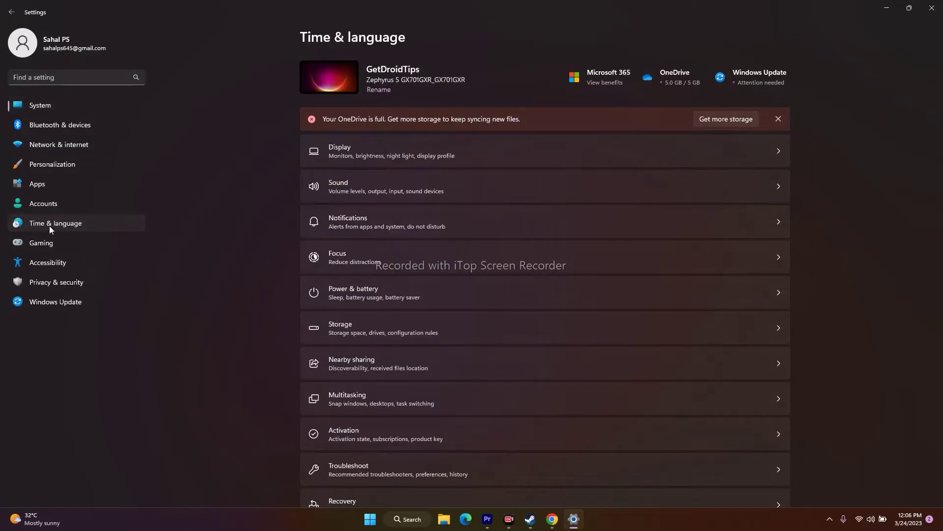
left_click(481, 167)
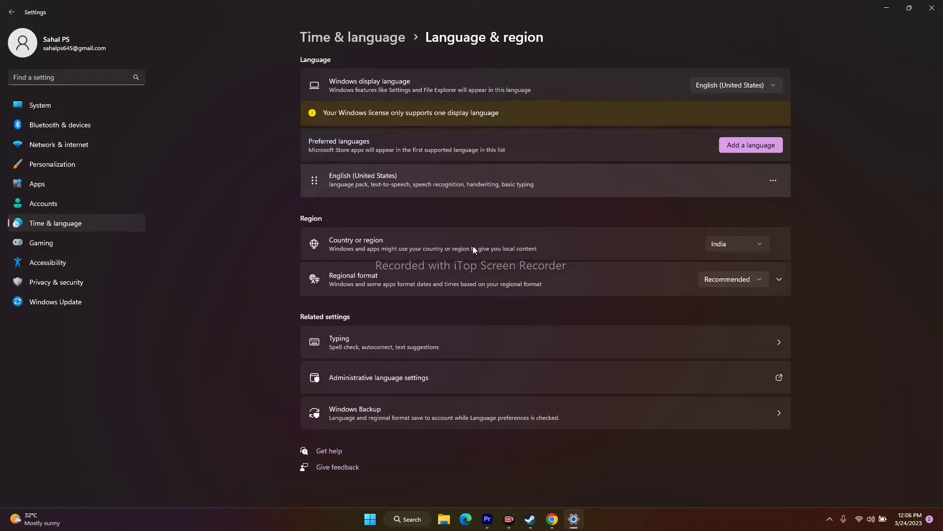
- Search 'eng' under Add a language, cancel without adding, and go back
left_click(758, 152)
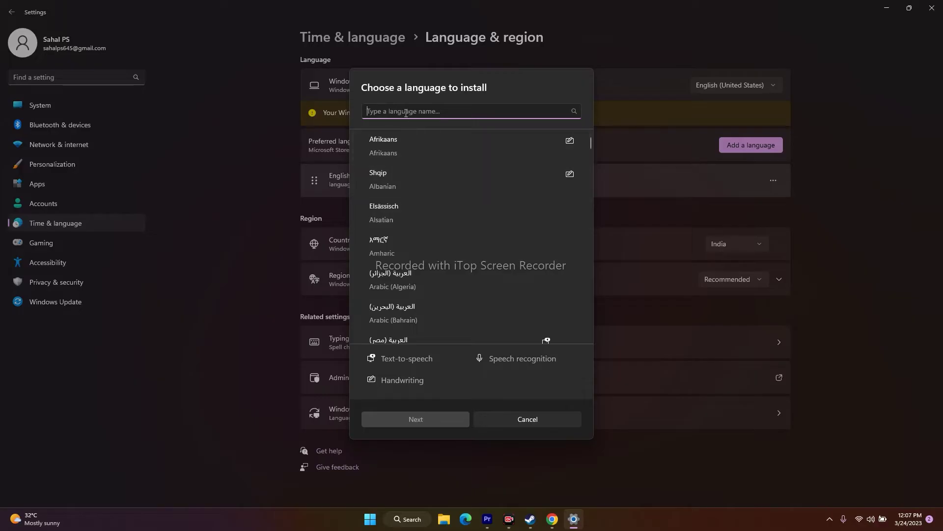
type("eng")
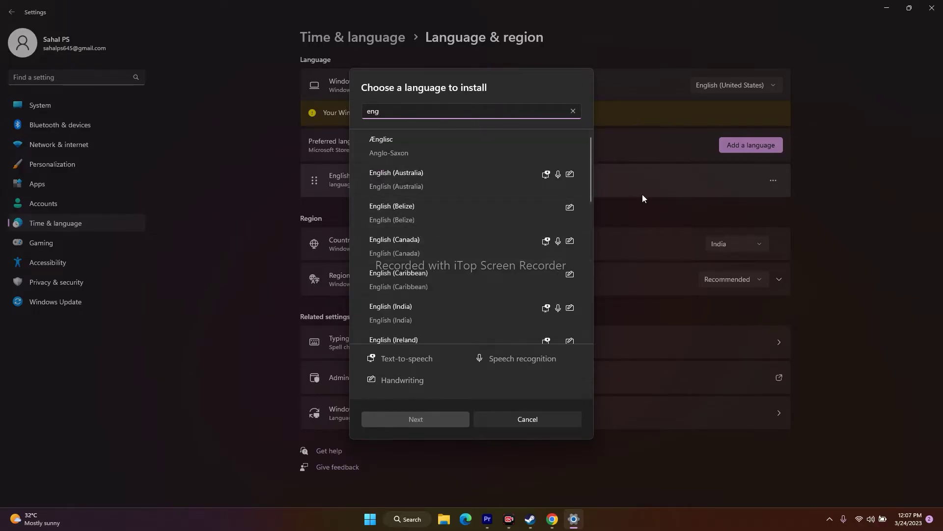
left_click(532, 422)
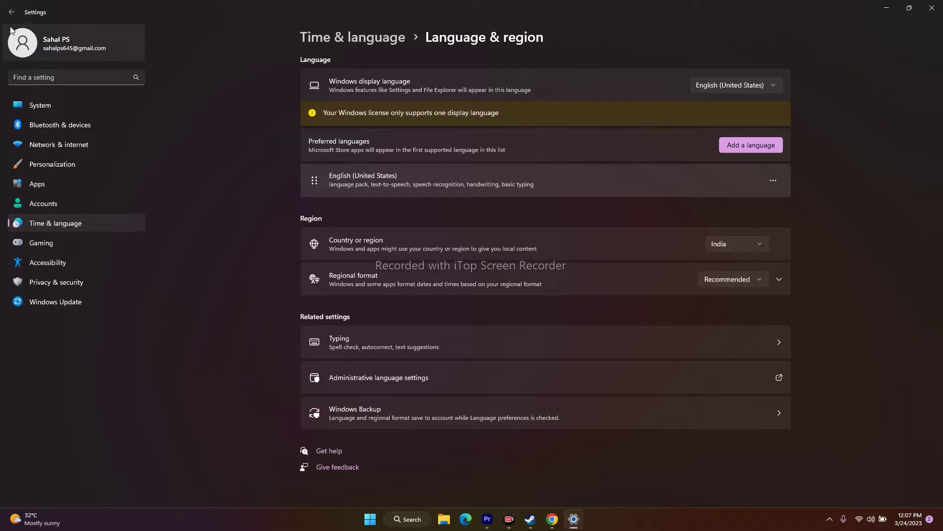
left_click(12, 11)
- Look over Date & time and Language & region again, then close Windows Settings
left_click(338, 117)
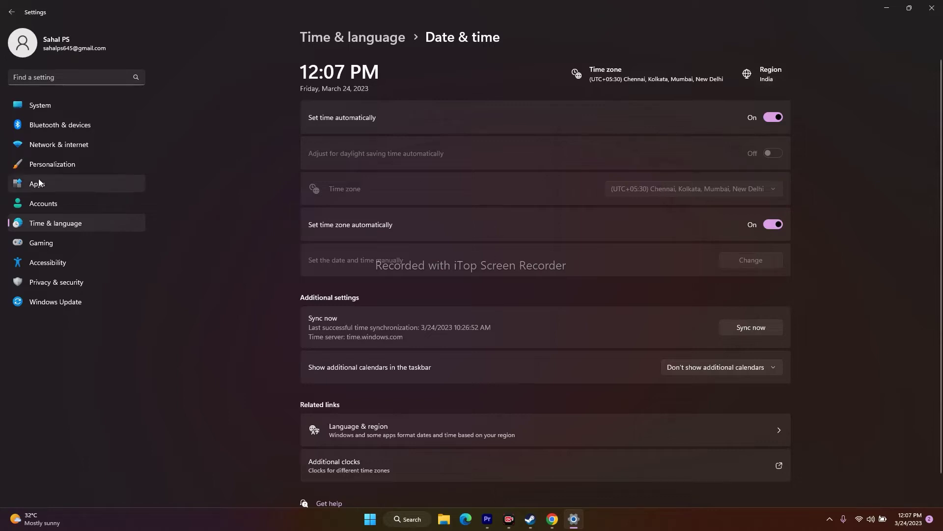
left_click(11, 11)
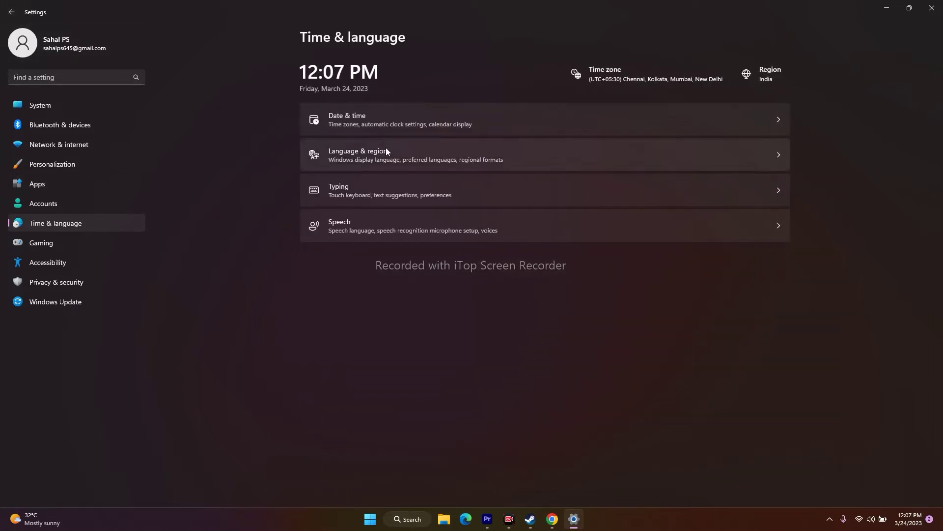
left_click(374, 154)
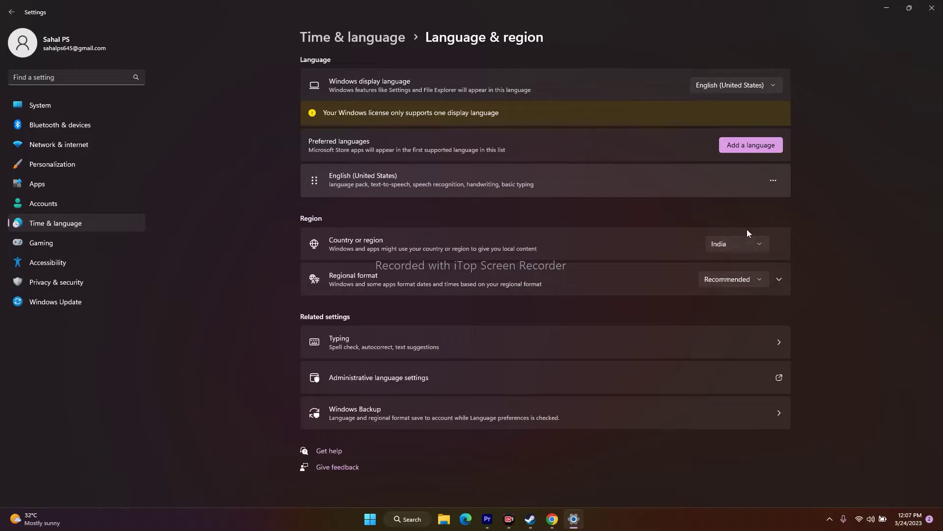
left_click(931, 8)
- Glance through the Documents folder in File Explorer, then close Explorer and bring Steam back
left_click(541, 519)
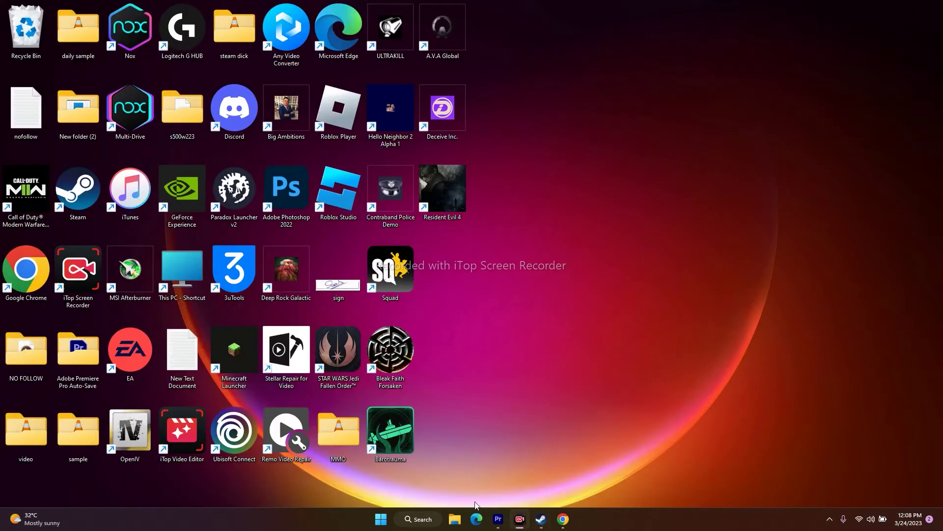
left_click(445, 519)
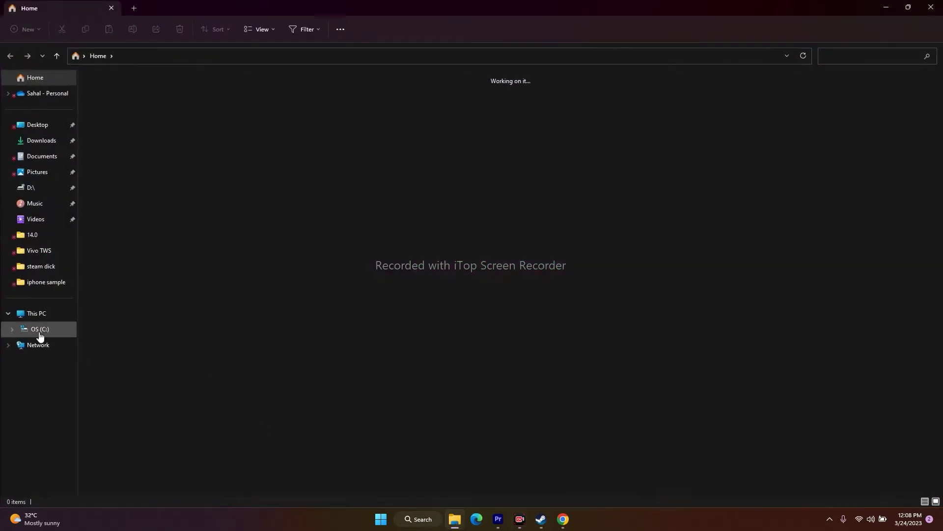
left_click(44, 157)
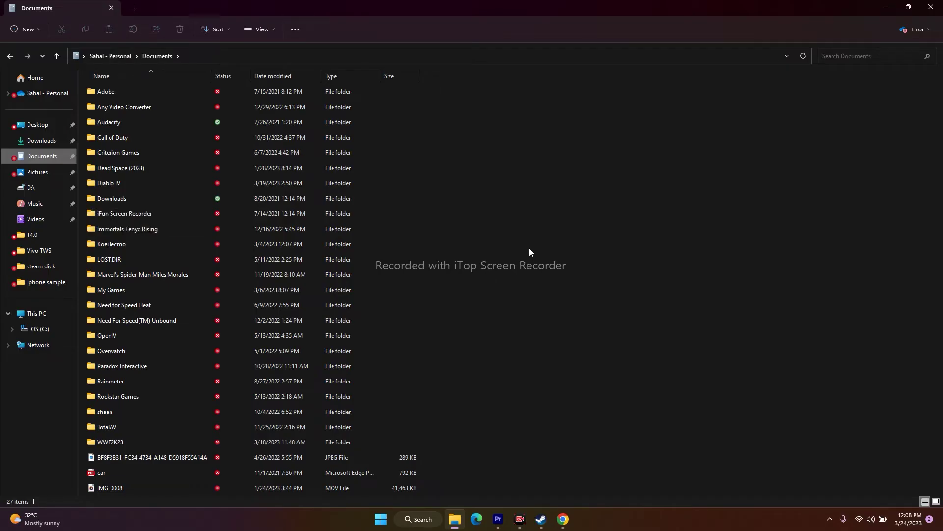
left_click(931, 7)
left_click(541, 519)
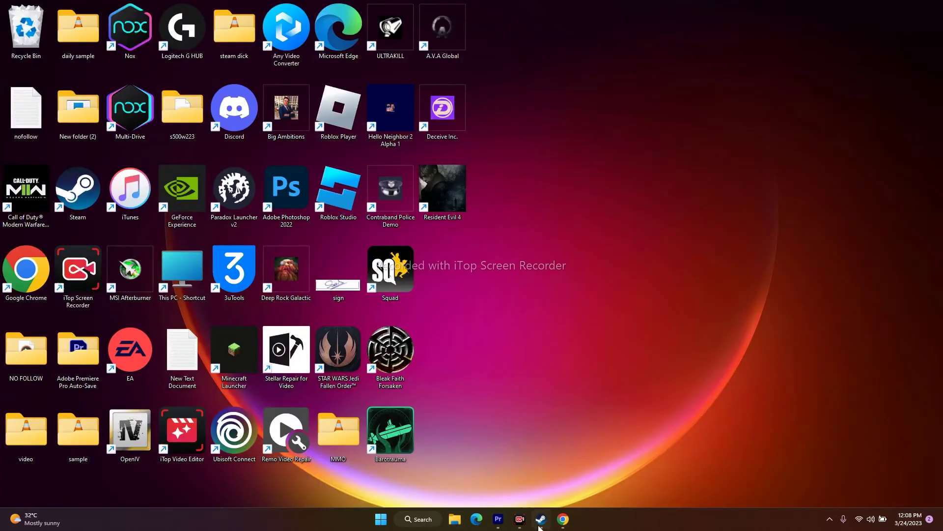